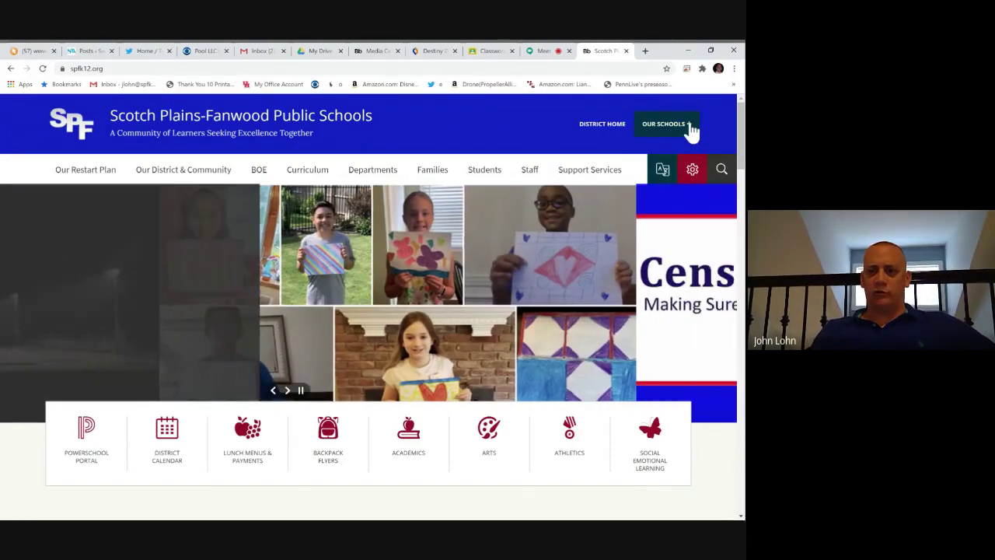
# Go from the district's Our Schools list to the McGinn Elementary school site.
pyautogui.click(689, 127)
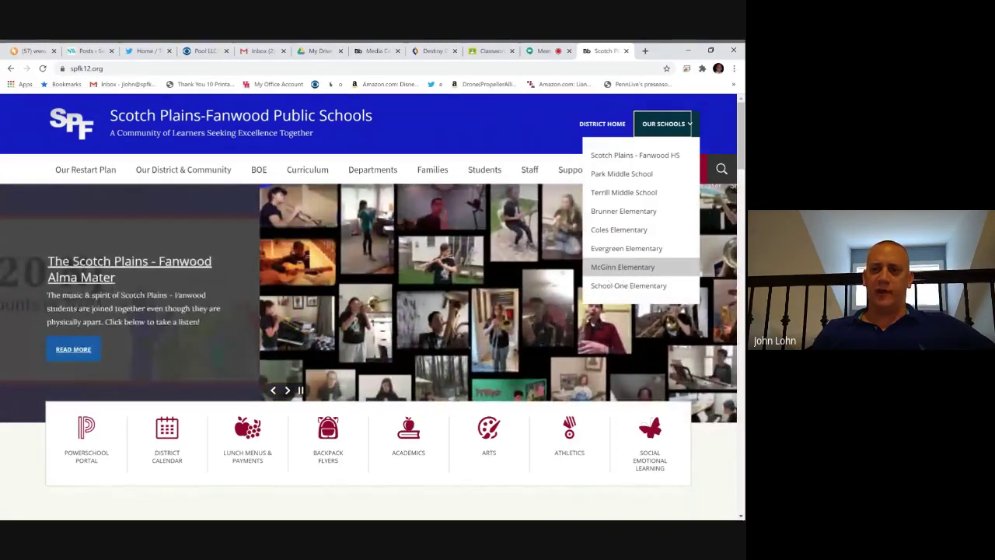
pyautogui.click(618, 269)
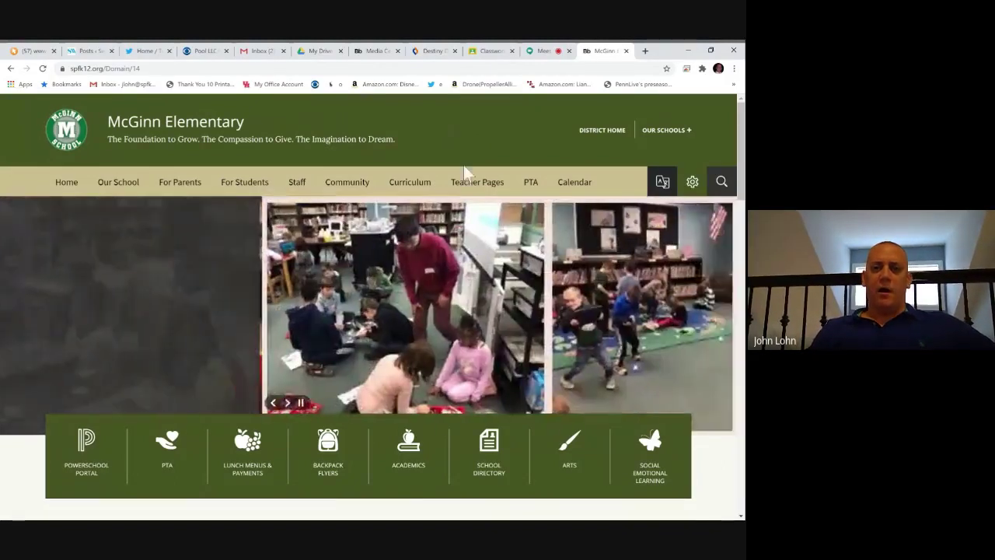
pyautogui.moveTo(153, 187)
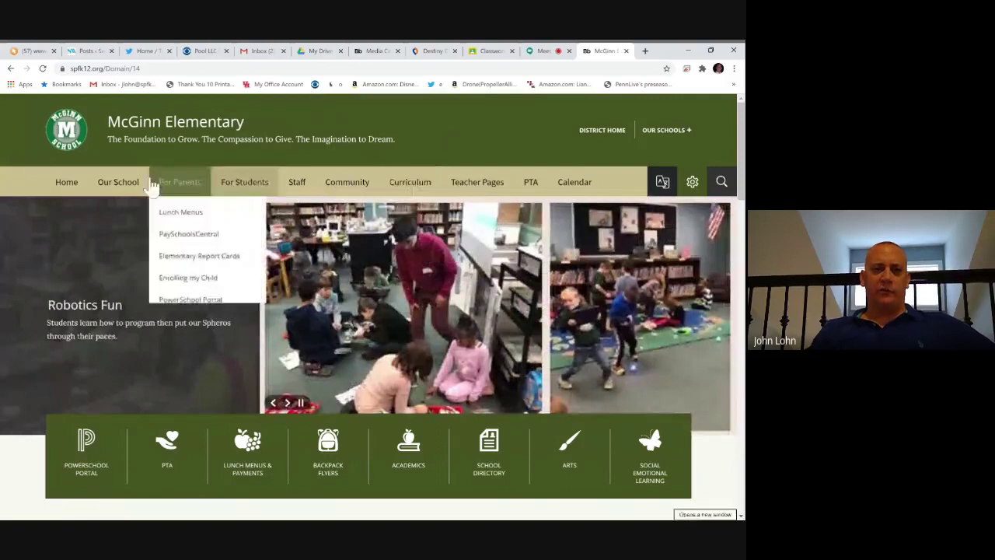
pyautogui.moveTo(101, 190)
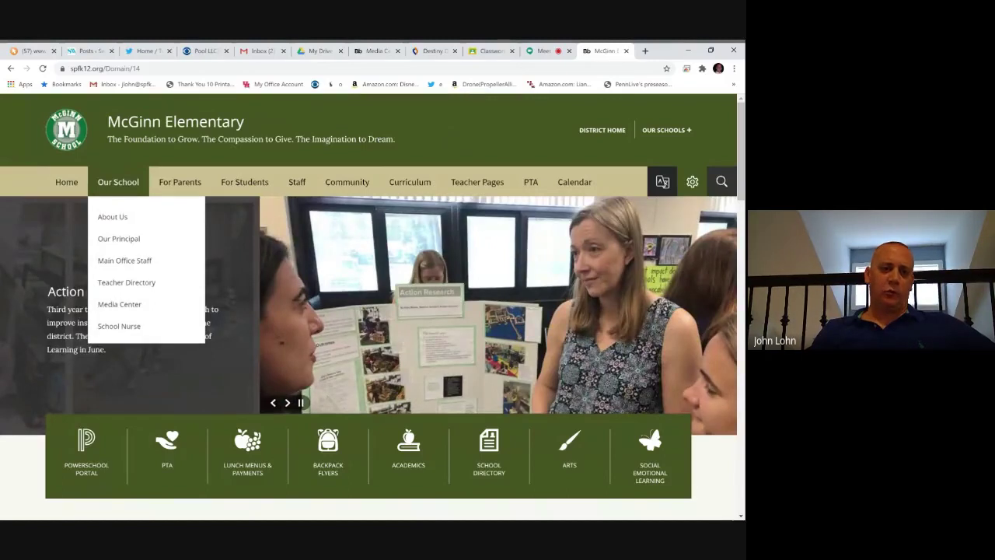
# Open McGinn's Media Center page, then its Library Catalog page.
pyautogui.click(120, 306)
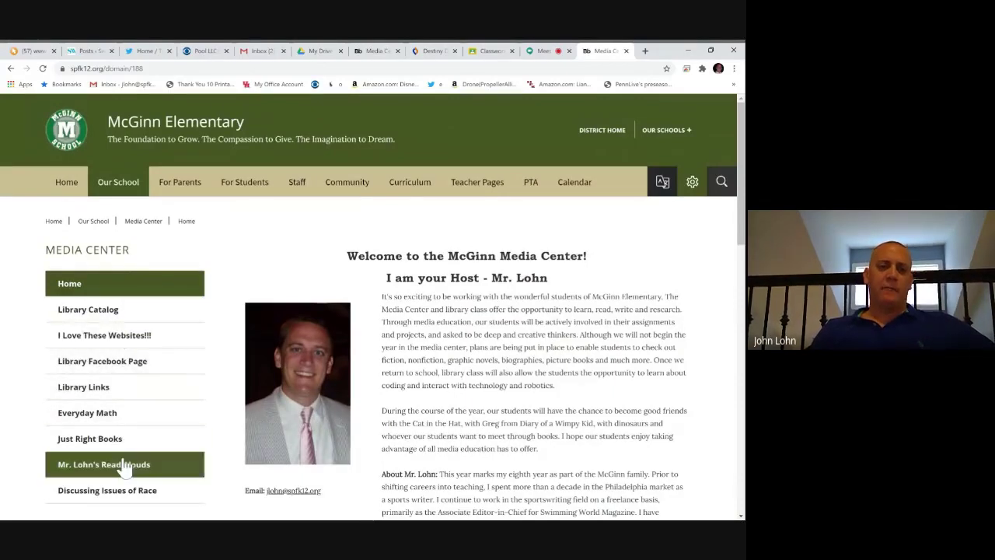
pyautogui.click(92, 315)
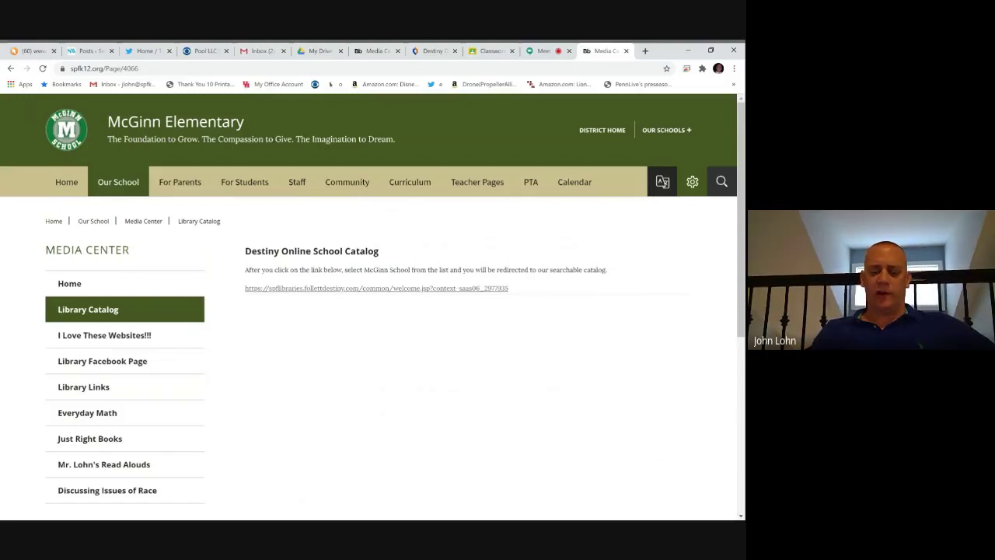
# Follow the Destiny catalog link and choose McGinn School under Elementary Schools.
pyautogui.click(332, 290)
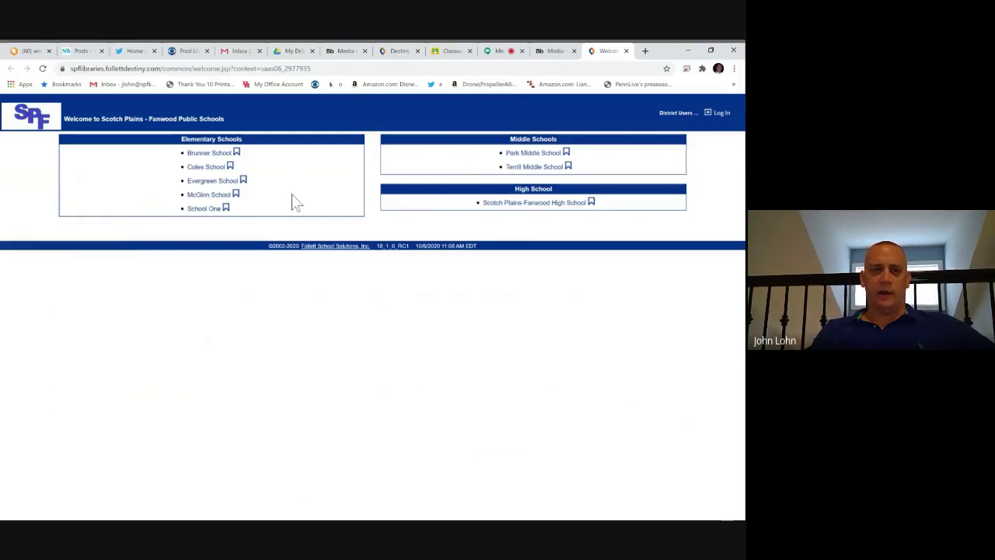
pyautogui.click(196, 195)
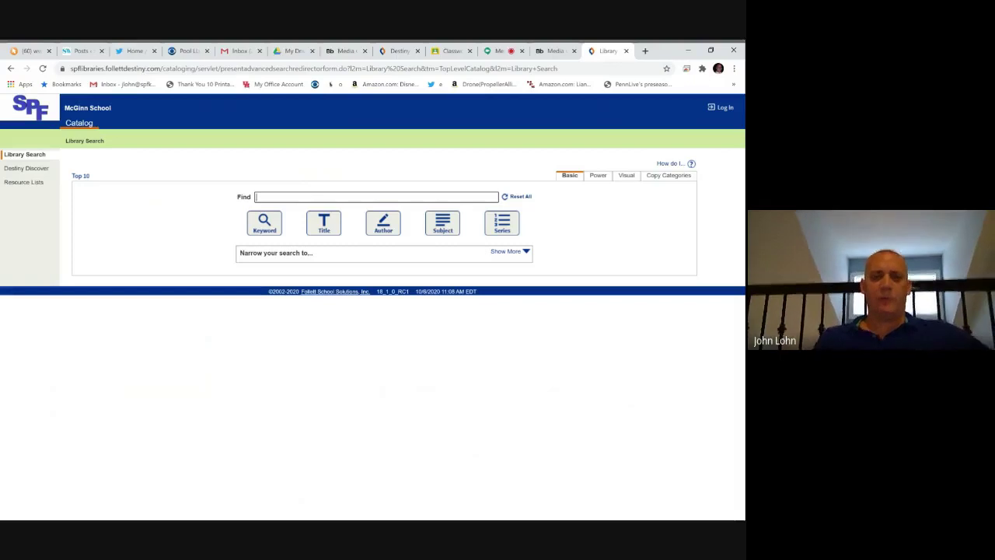
# Run a keyword search for 'cooking' and look through the 133 results.
pyautogui.write('cooking')
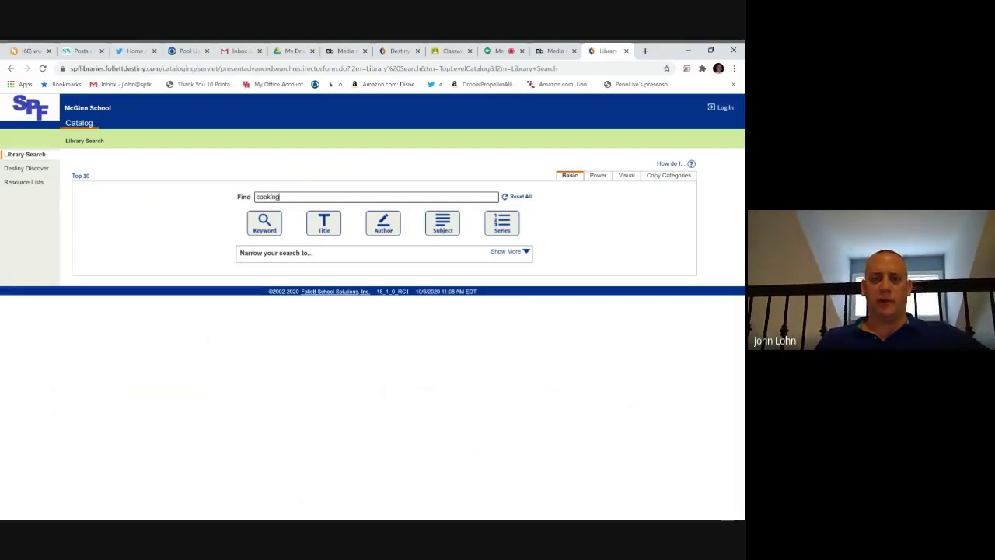
pyautogui.press('Return')
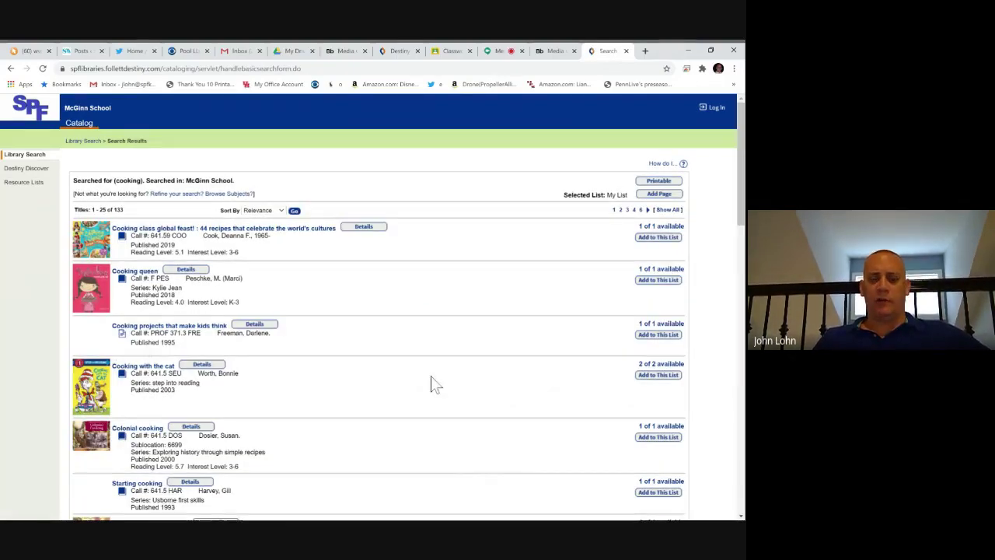
pyautogui.scroll(-4, 398, 349)
pyautogui.scroll(3, 398, 350)
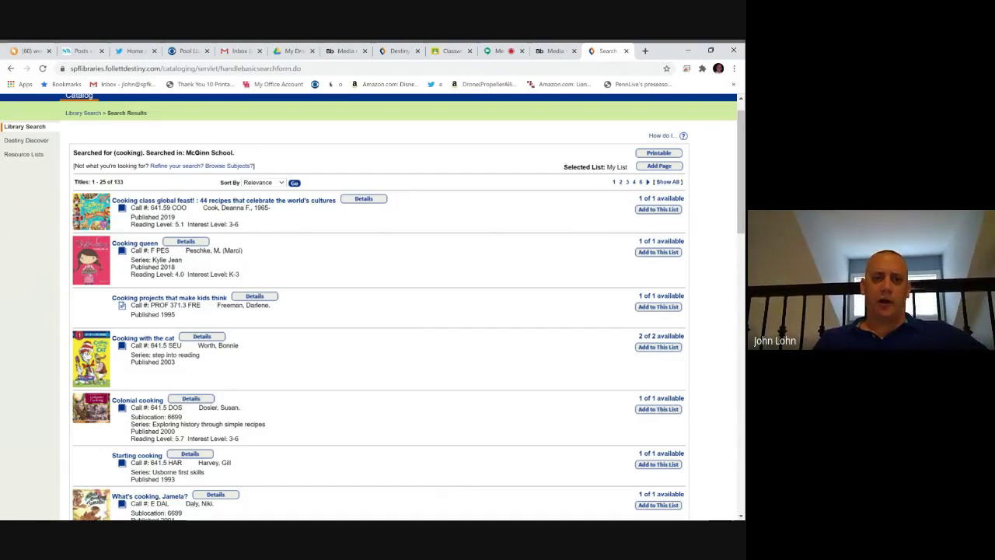
pyautogui.scroll(1, 372, 308)
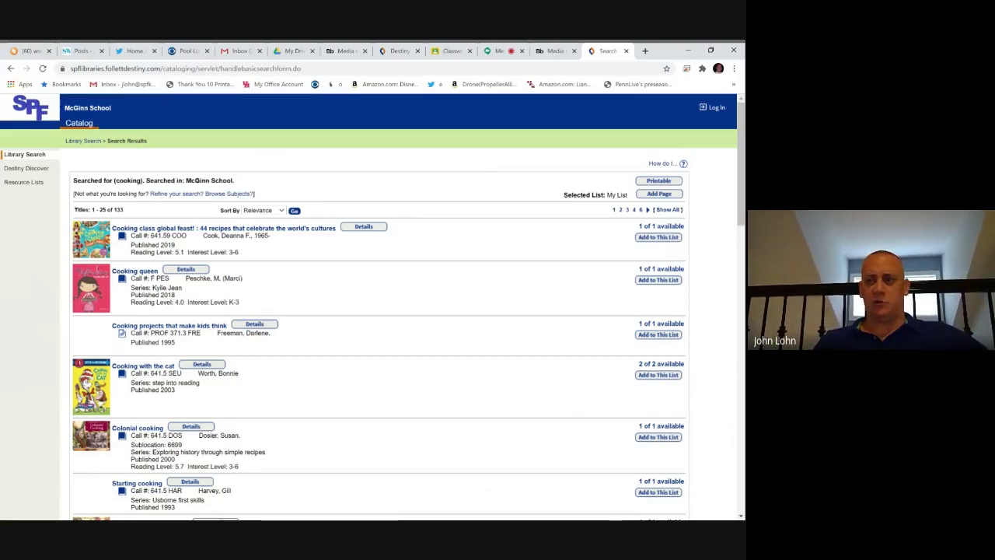
# Open the Destiny login page and empty the autofilled User Name and Password fields.
pyautogui.click(717, 110)
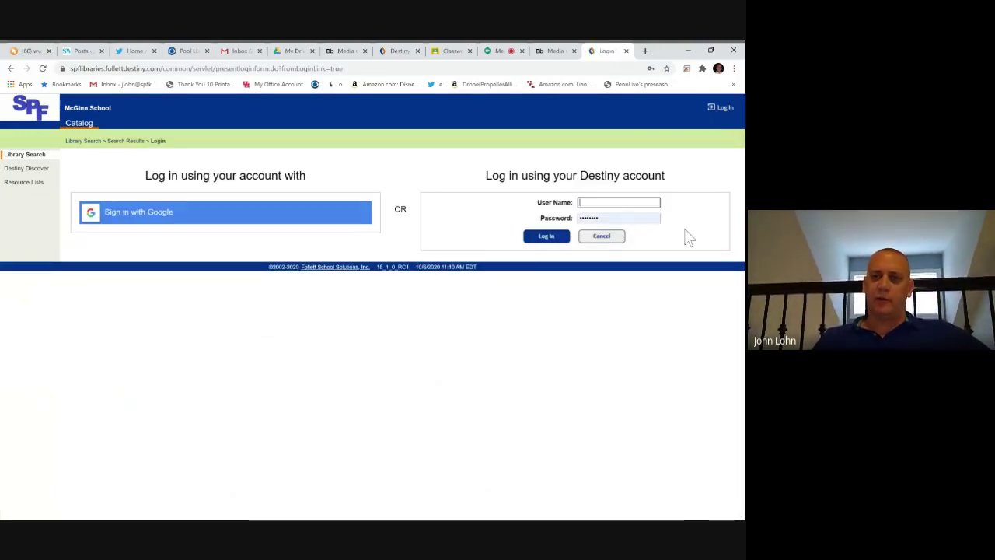
pyautogui.click(601, 236)
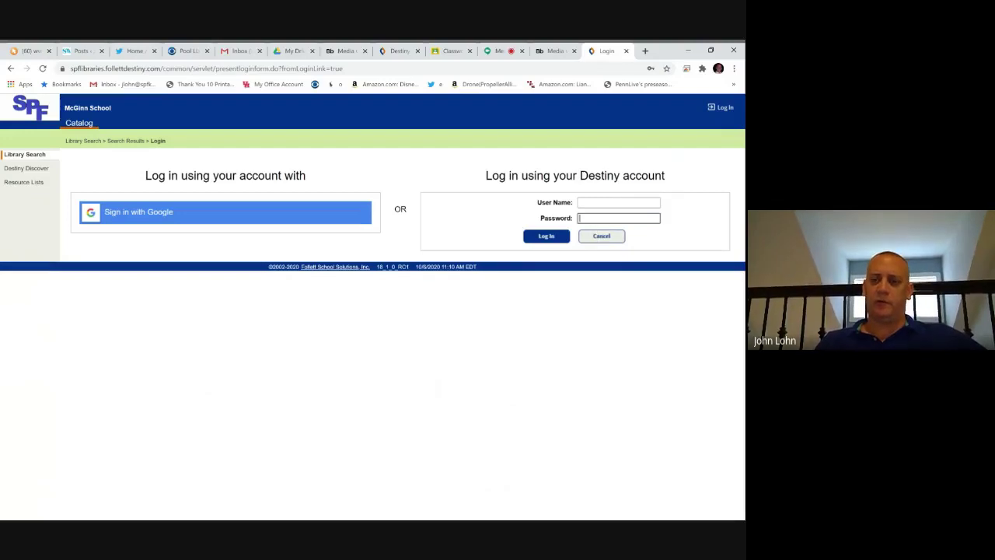
pyautogui.click(703, 220)
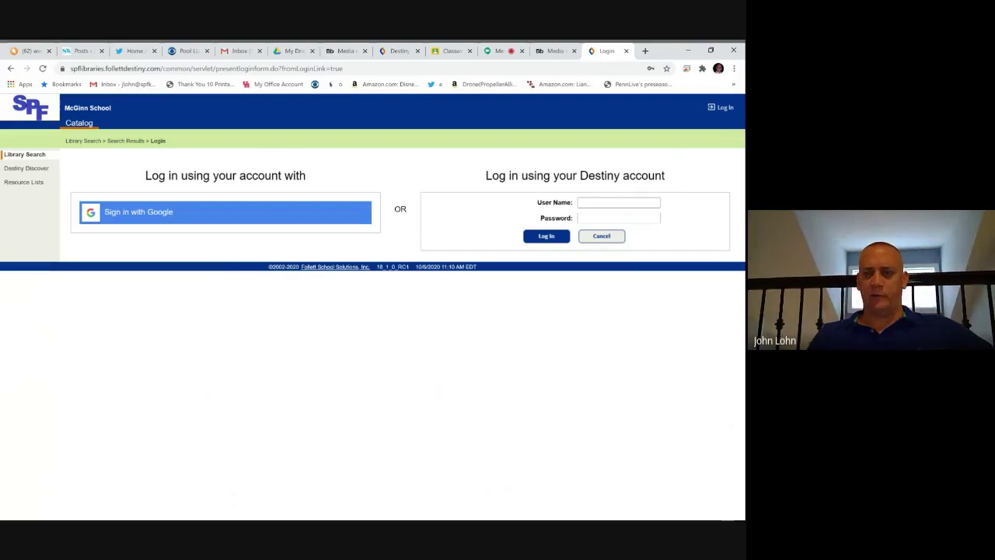
# Log in with the student's Destiny account user name and password.
pyautogui.click(619, 202)
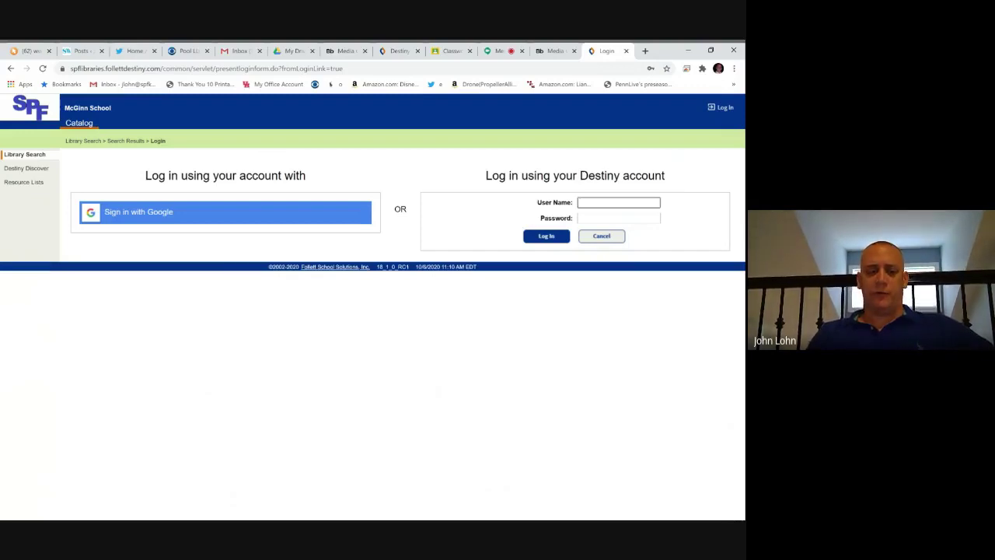
pyautogui.write('301')
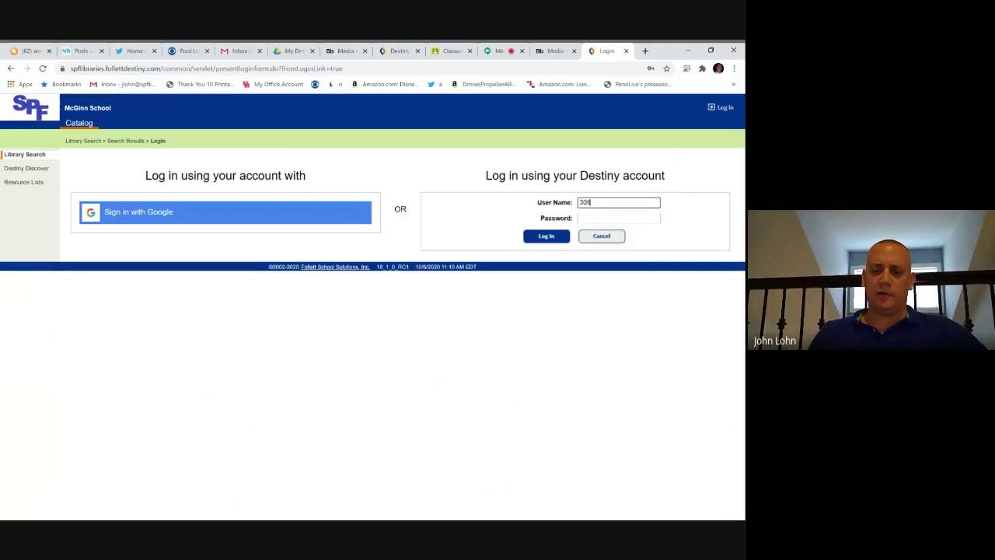
pyautogui.write('lohn')
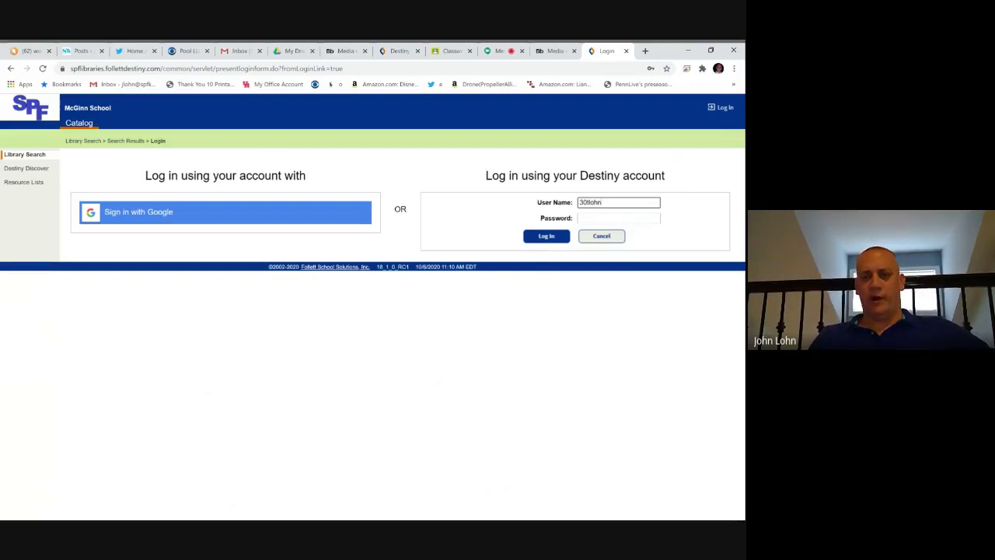
pyautogui.click(619, 218)
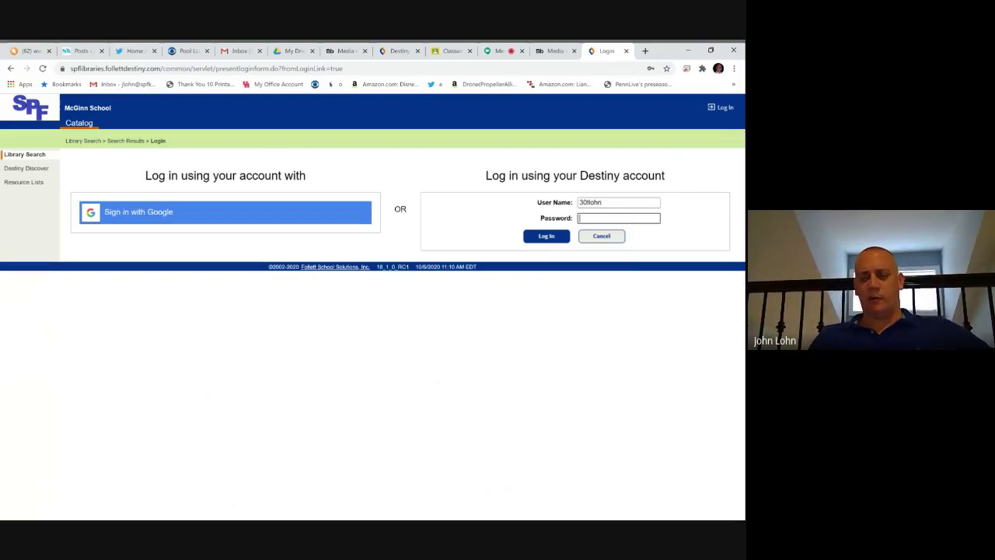
pyautogui.click(580, 237)
pyautogui.click(598, 219)
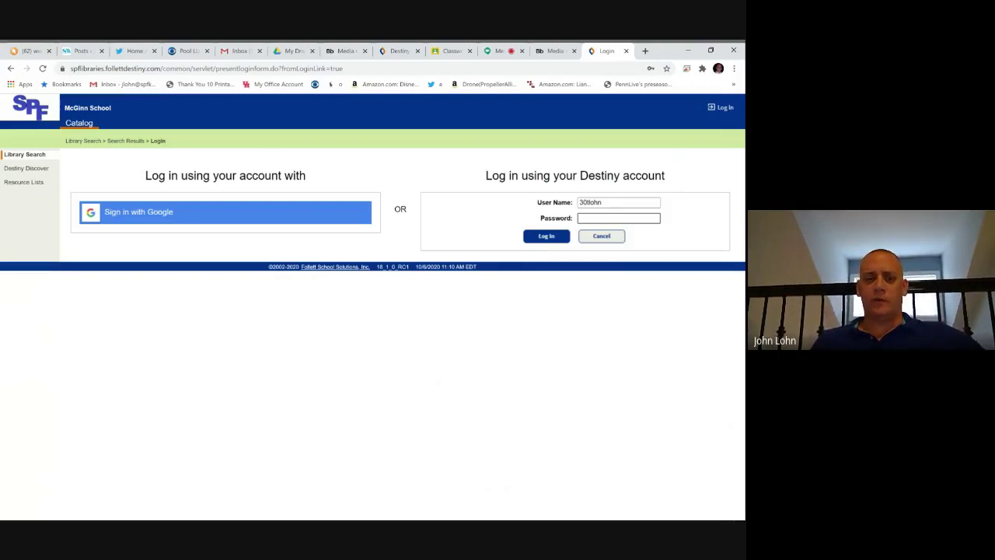
pyautogui.write('••••••')
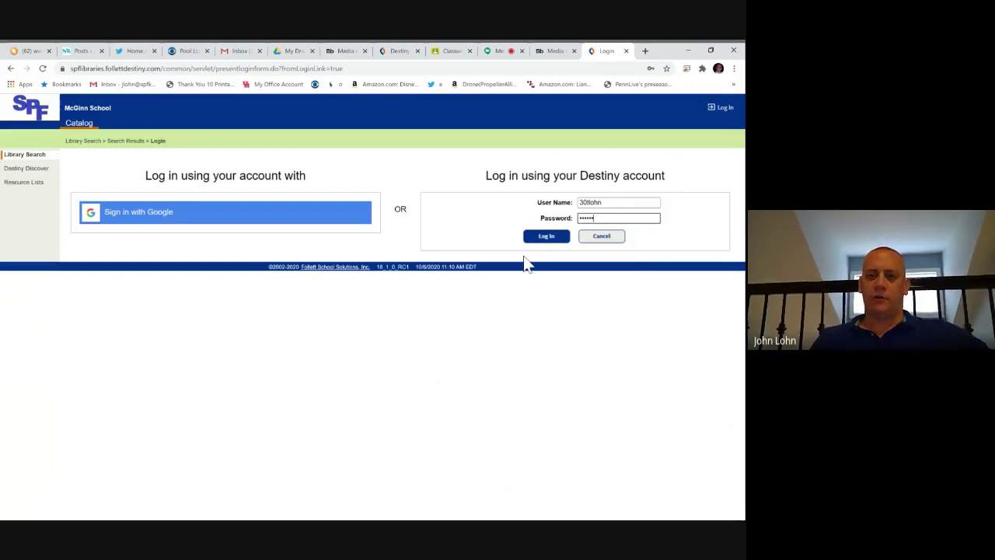
pyautogui.click(537, 241)
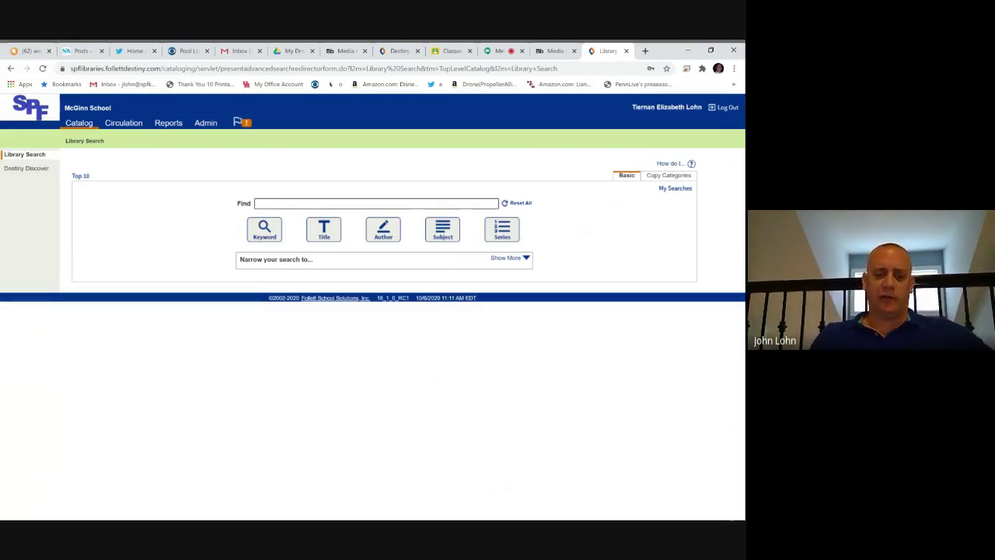
# Search the catalog for 'Gymnastics' to list the 26 matching titles.
pyautogui.write('Gymnasti')
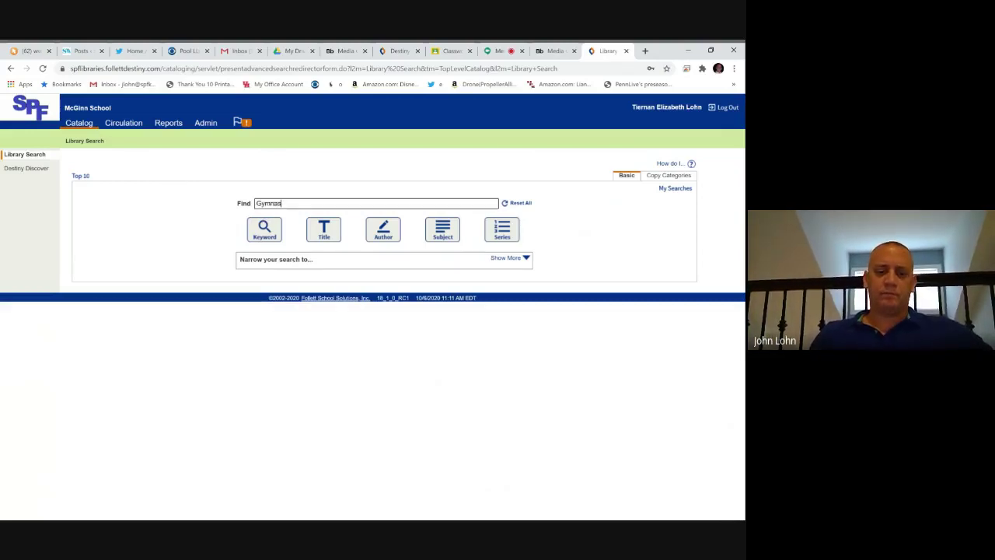
pyautogui.write('cs')
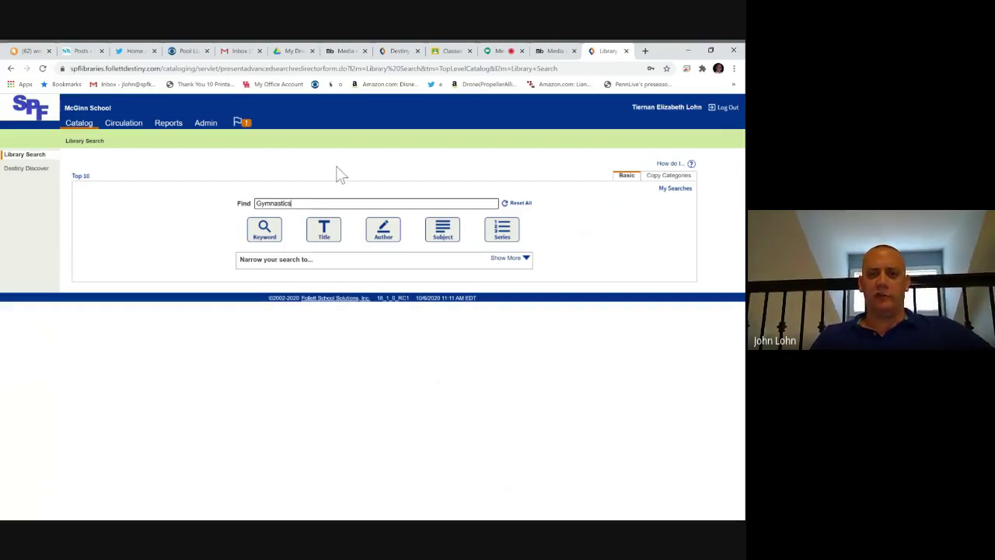
pyautogui.press('Return')
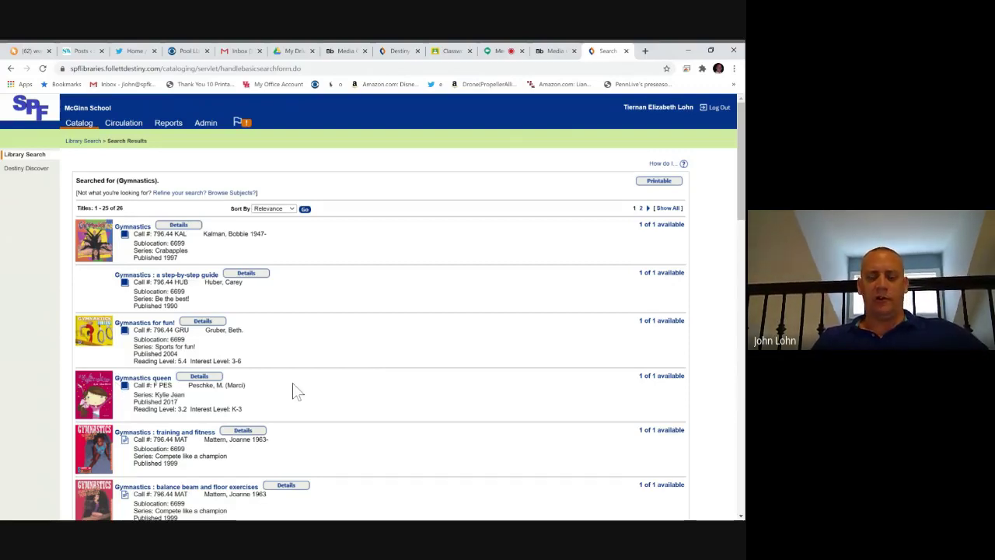
pyautogui.scroll(-1, 293, 382)
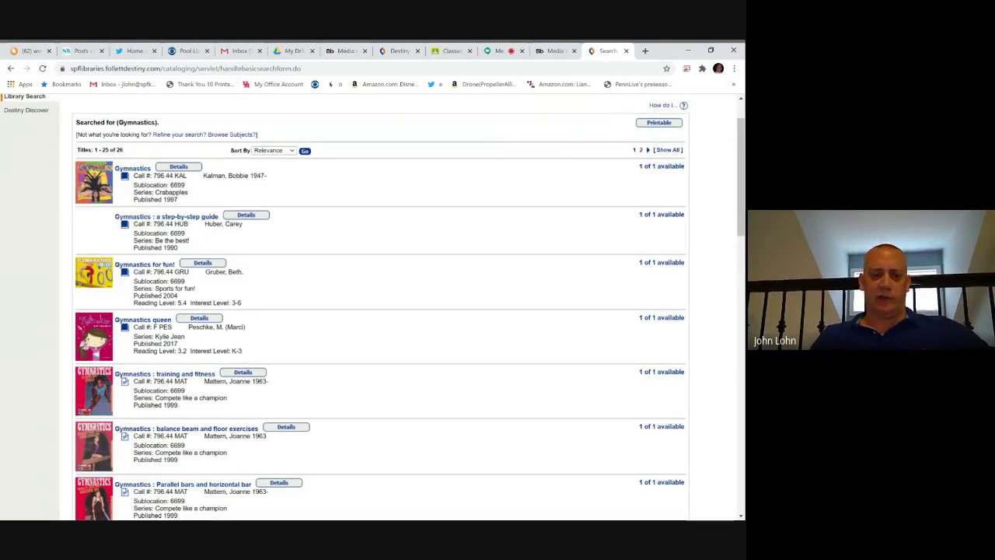
pyautogui.scroll(-3, 381, 307)
pyautogui.scroll(-6, 381, 308)
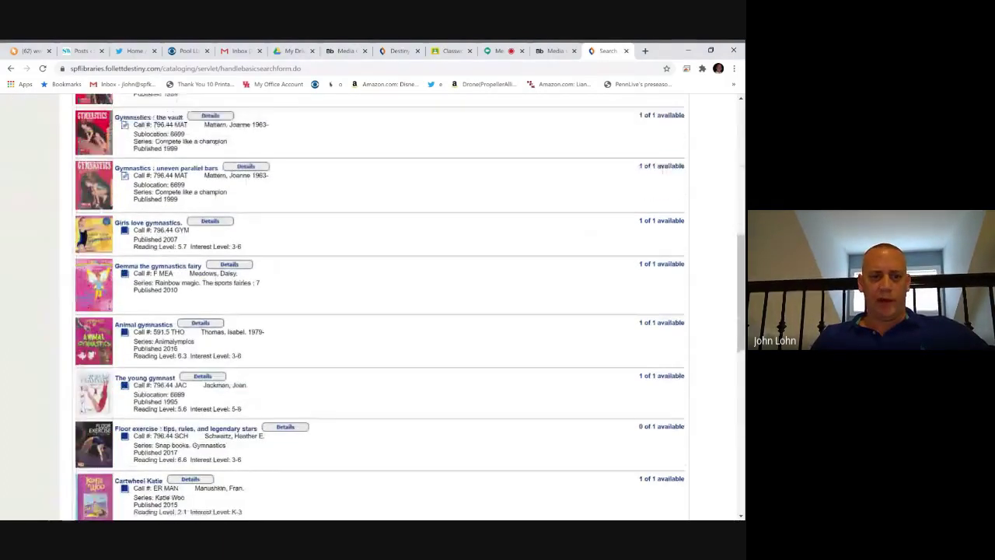
pyautogui.scroll(-1, 159, 299)
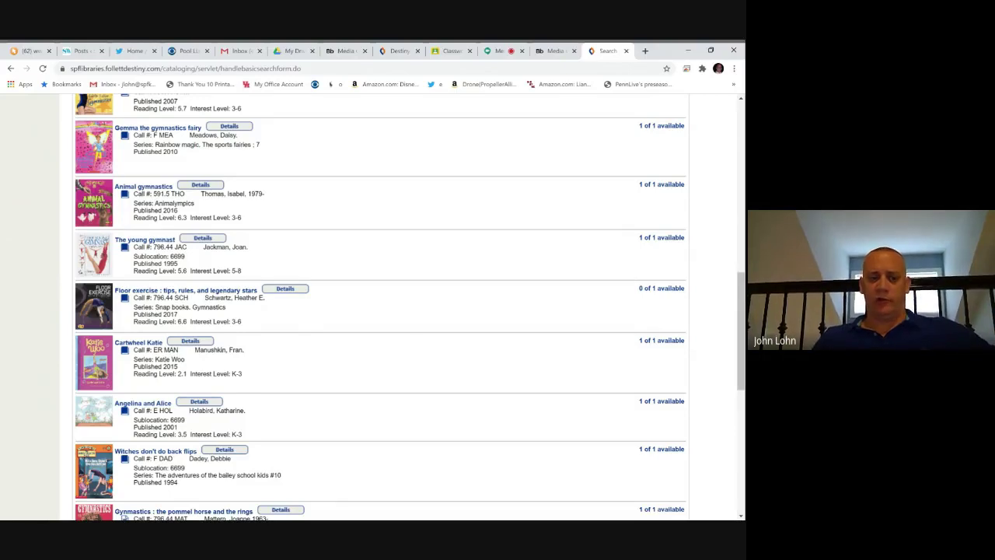
pyautogui.scroll(-4, 381, 308)
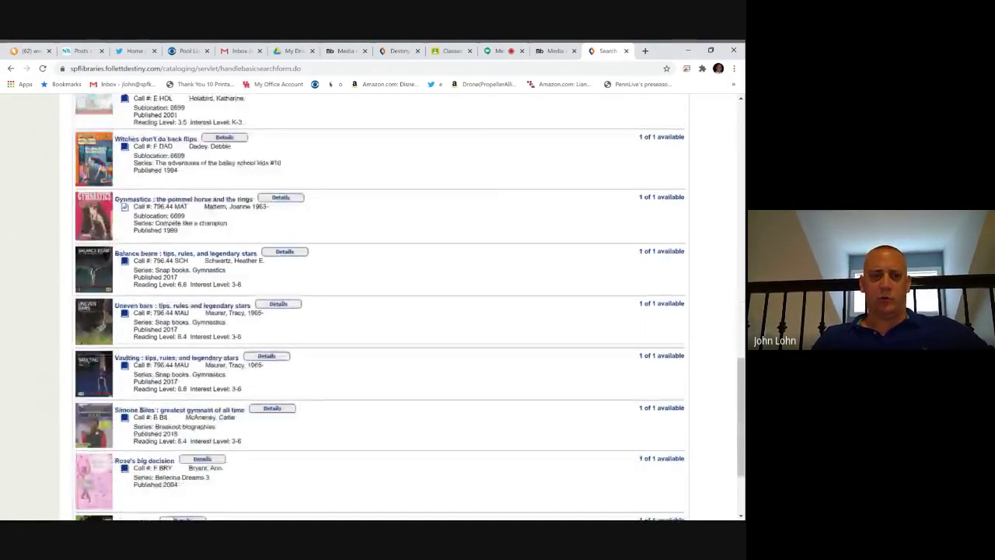
pyautogui.scroll(-1, 151, 226)
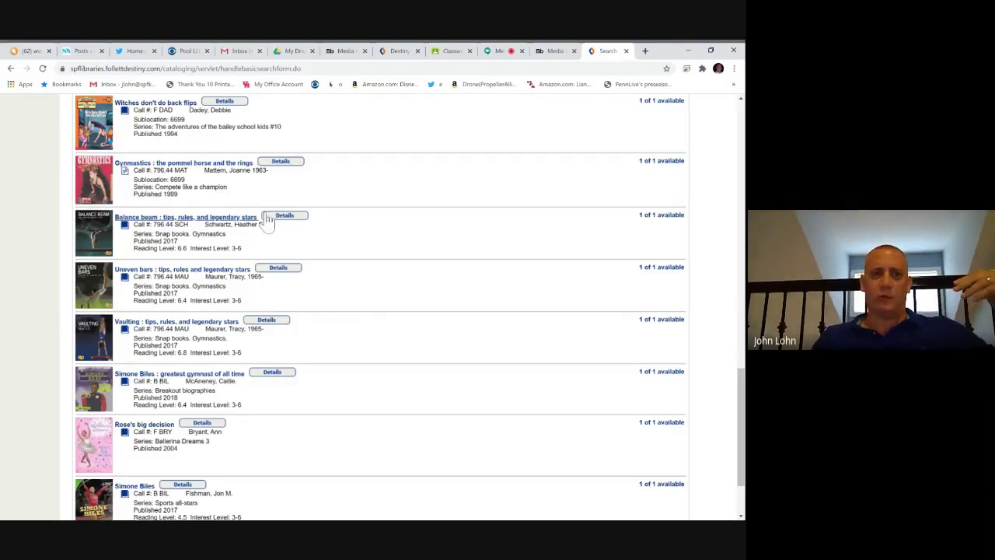
# Request an as-soon-as-possible hold on 'Balance beam : tips, rules, and legendary stars'.
pyautogui.click(181, 219)
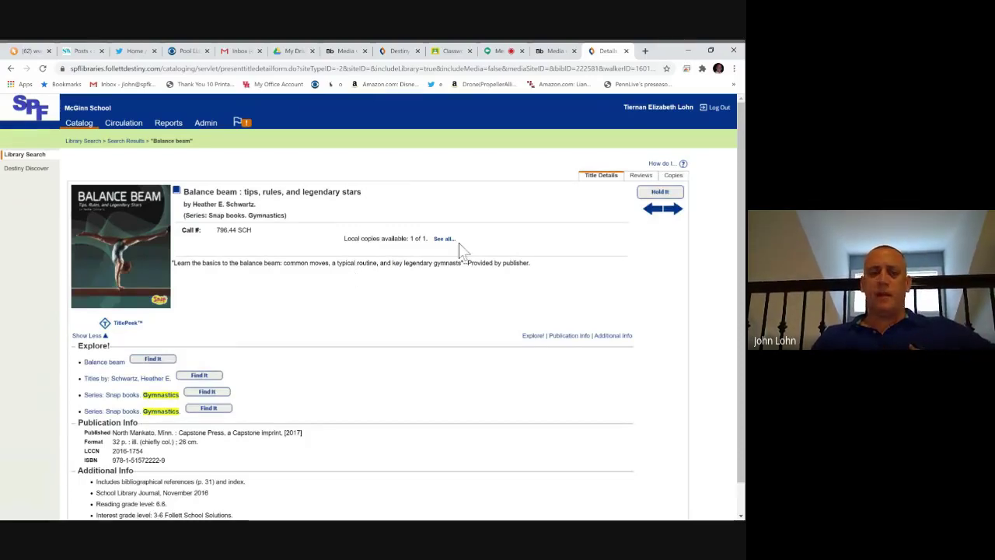
pyautogui.click(653, 194)
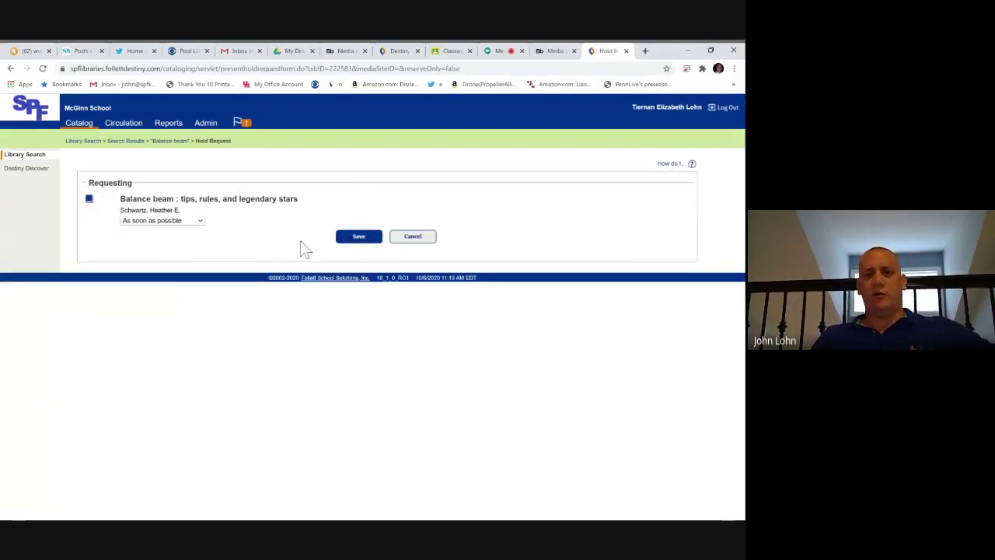
pyautogui.click(357, 238)
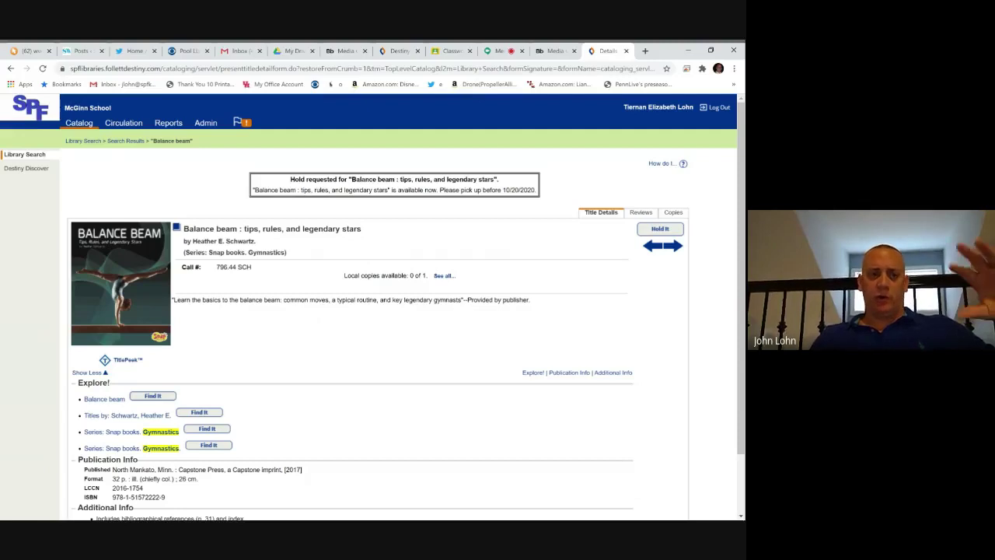
# Switch to Destiny Discover and browse the McGinn School page.
pyautogui.click(19, 176)
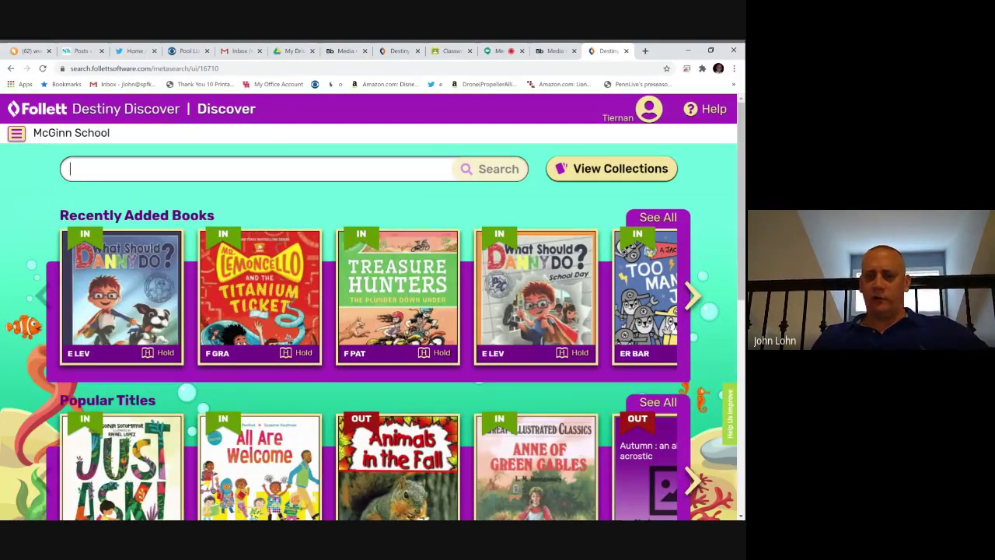
pyautogui.scroll(-3, 356, 333)
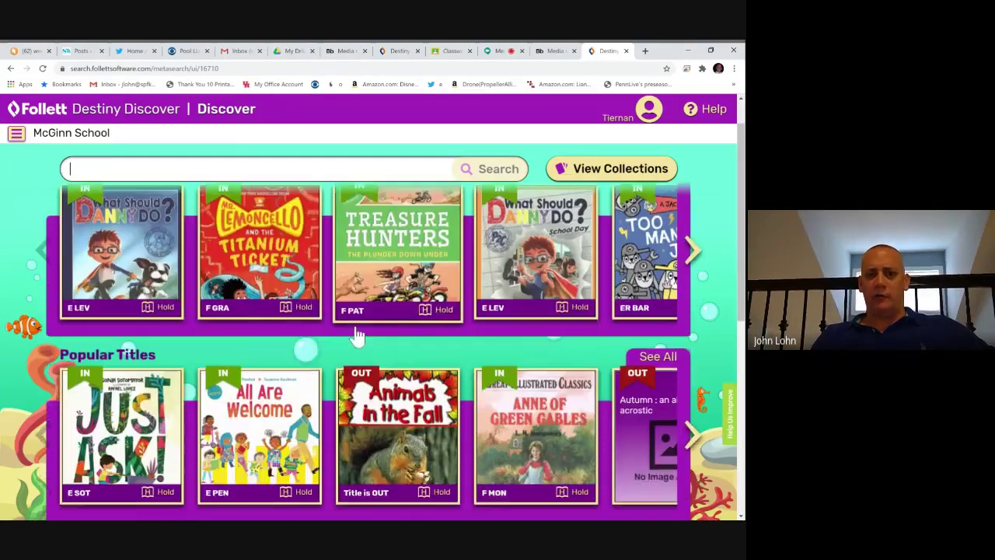
pyautogui.scroll(3, 356, 333)
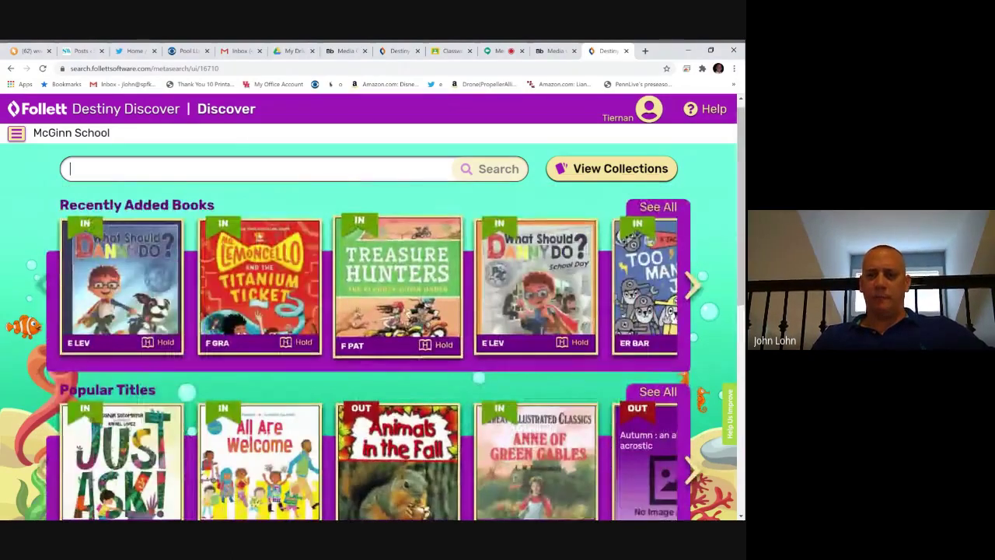
pyautogui.scroll(-2, 356, 332)
pyautogui.scroll(2, 430, 381)
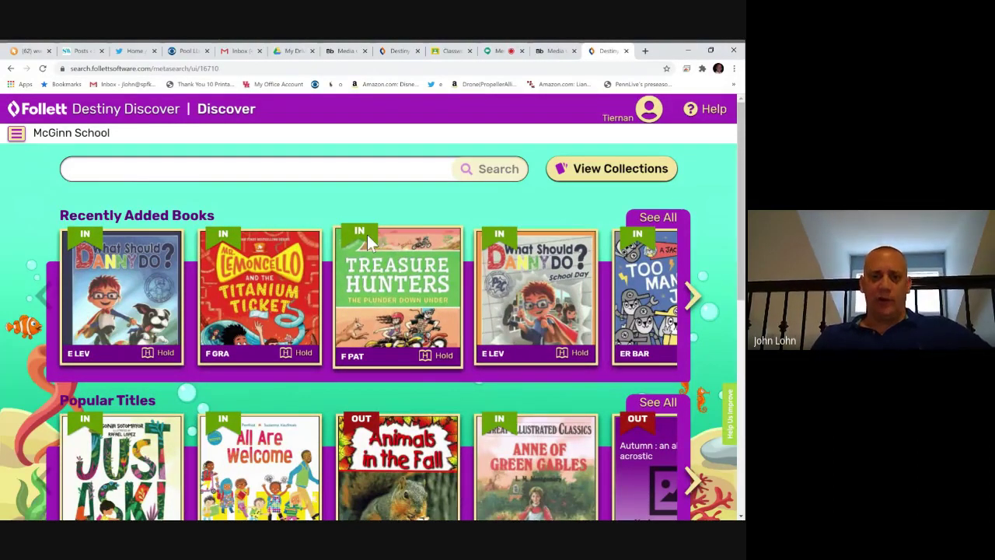
# Place, then cancel, a hold on 'Mr. Lemoncello and the titanium ticket'.
pyautogui.scroll(-2, 407, 292)
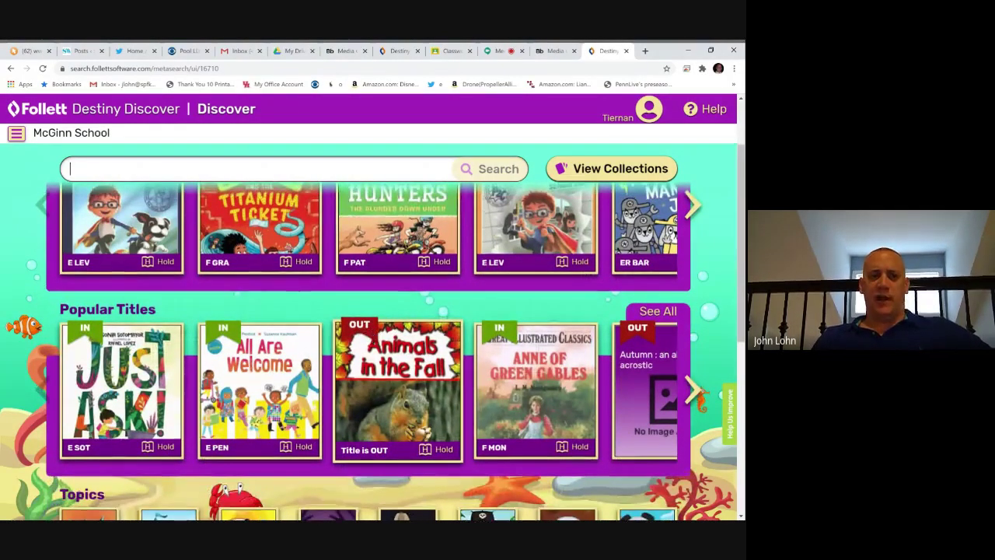
pyautogui.scroll(2, 325, 295)
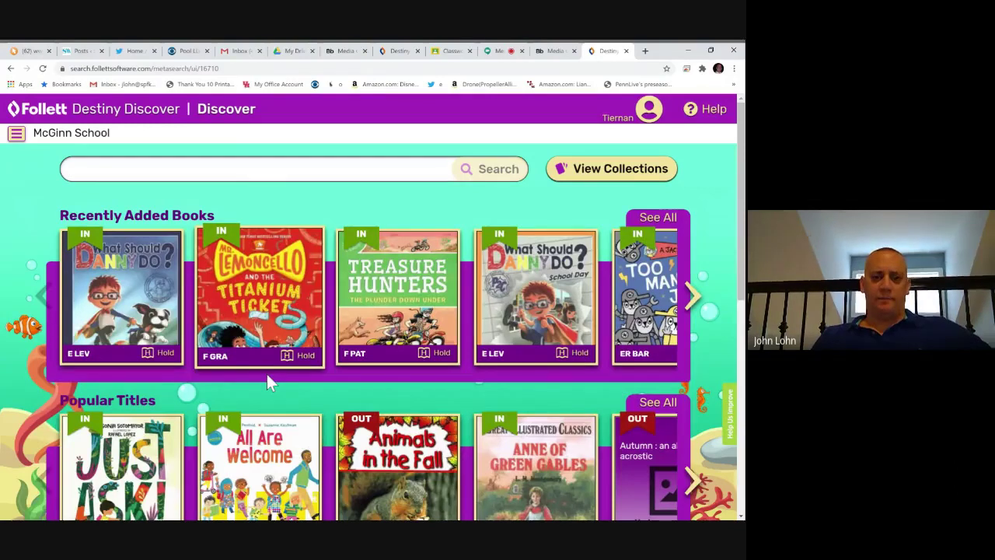
pyautogui.click(306, 356)
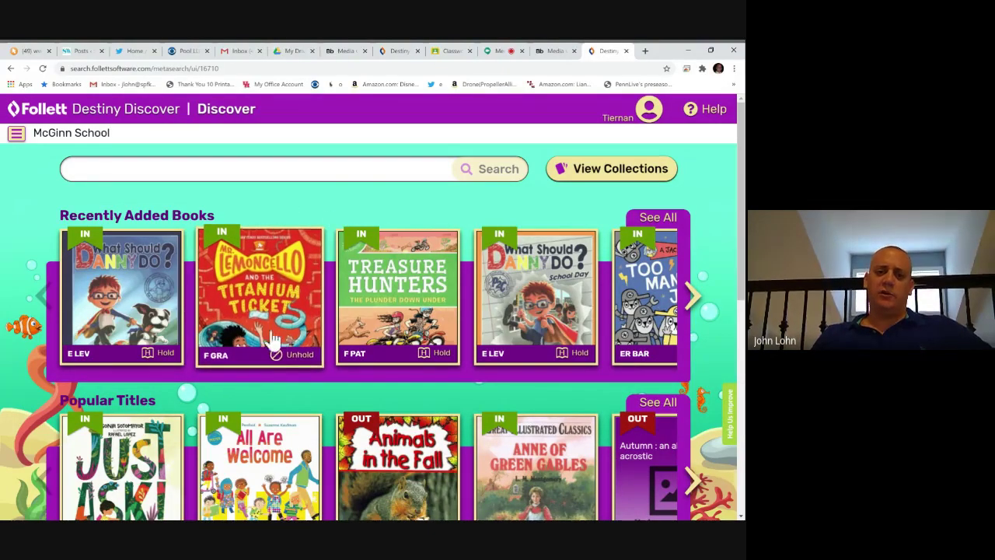
pyautogui.click(296, 356)
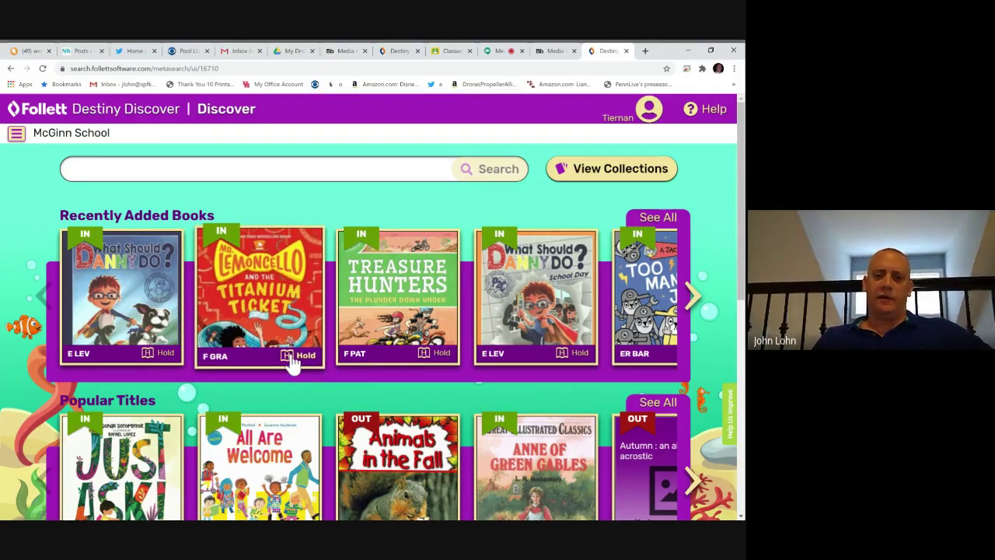